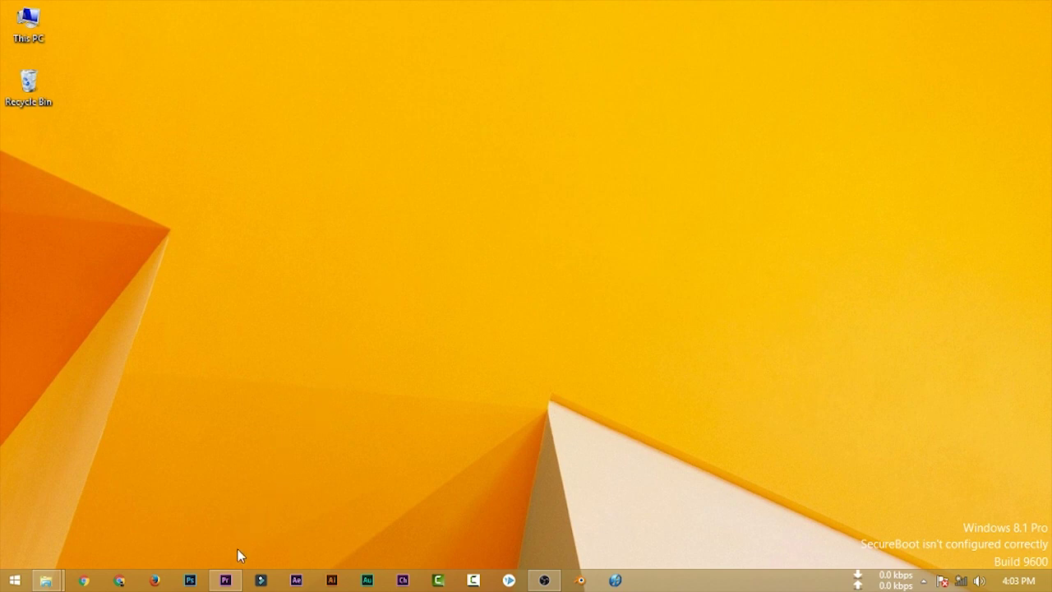
Bring Premiere Pro back up and check the three stacked clips on tracks V3, V2 and V1.
click(226, 580)
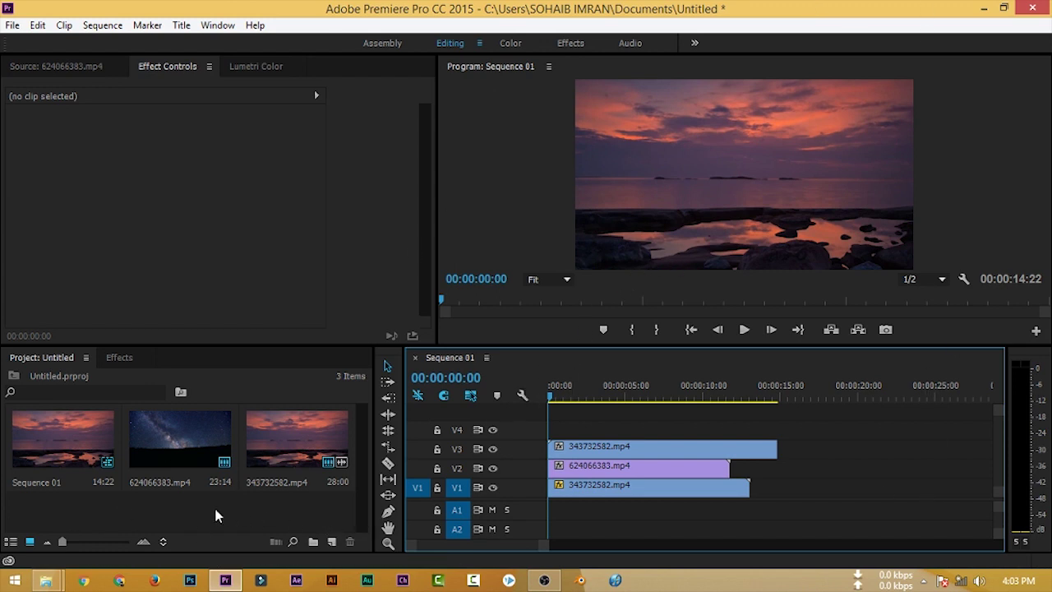
click(633, 448)
click(640, 467)
click(650, 488)
click(656, 465)
click(655, 448)
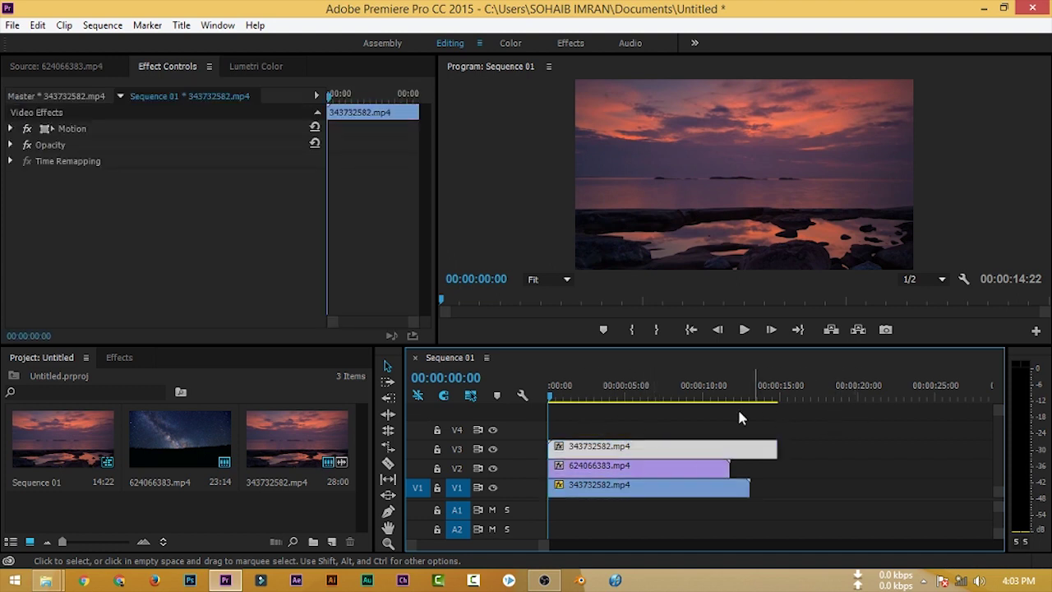
click(706, 406)
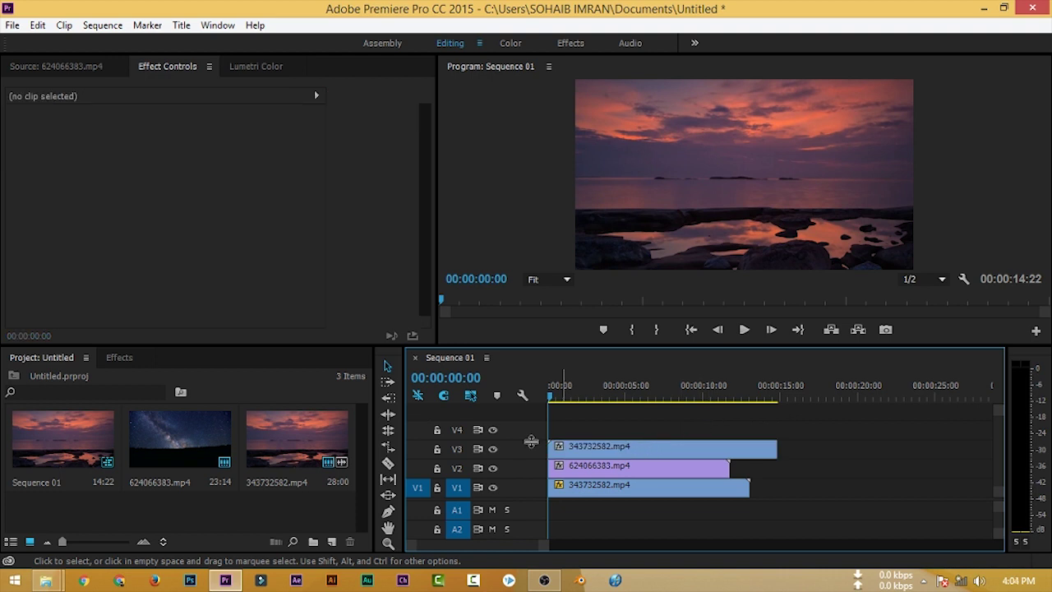
Search the Effects library for 'lne' and drop Linear Wipe onto the V3, V2 and V1 clips.
click(124, 358)
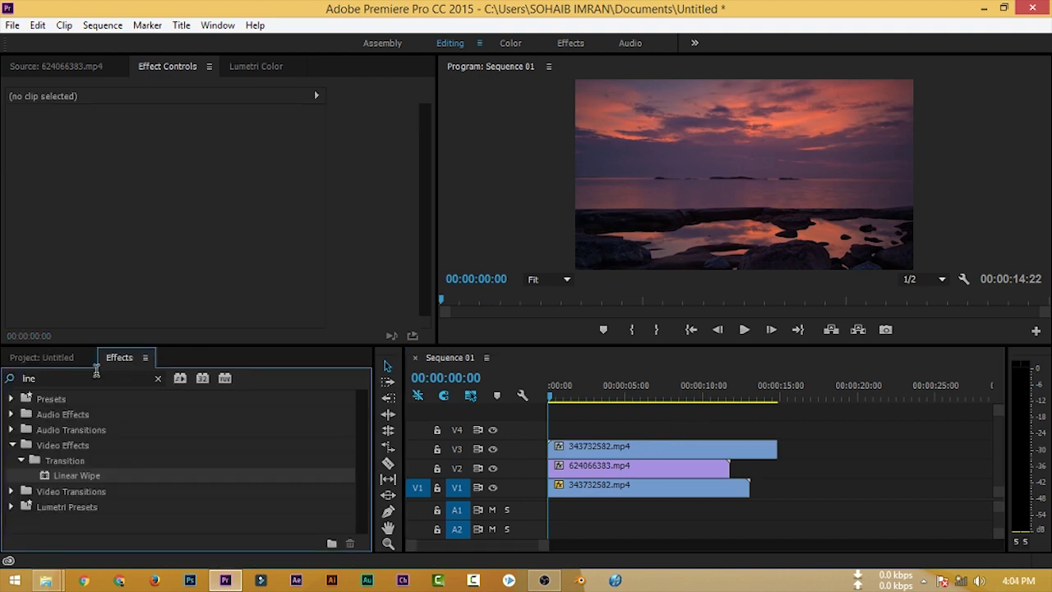
click(66, 378)
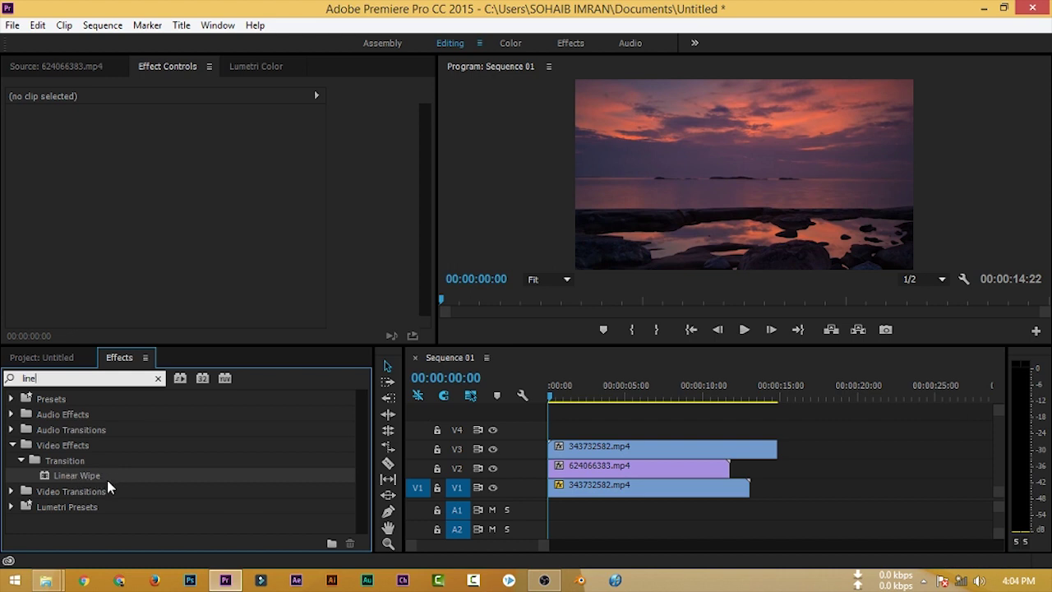
drag(69, 478, 606, 454)
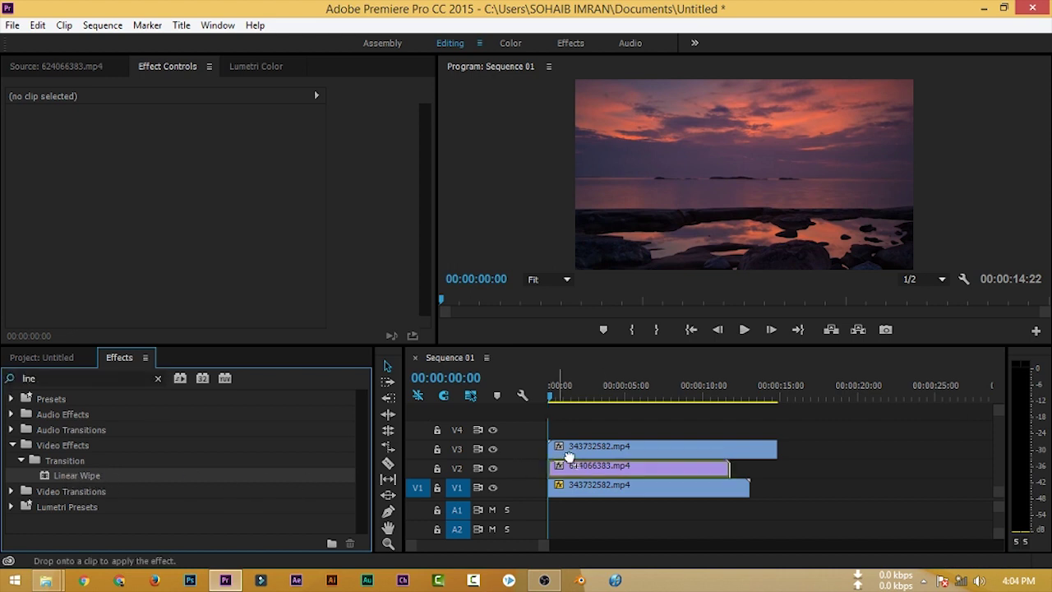
drag(78, 477, 592, 467)
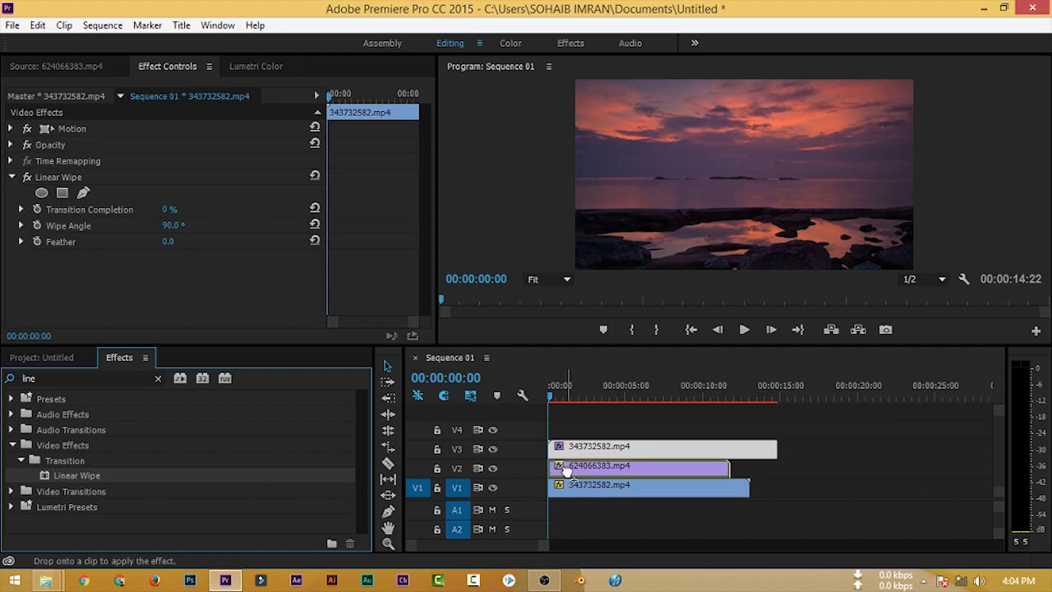
drag(74, 475, 618, 491)
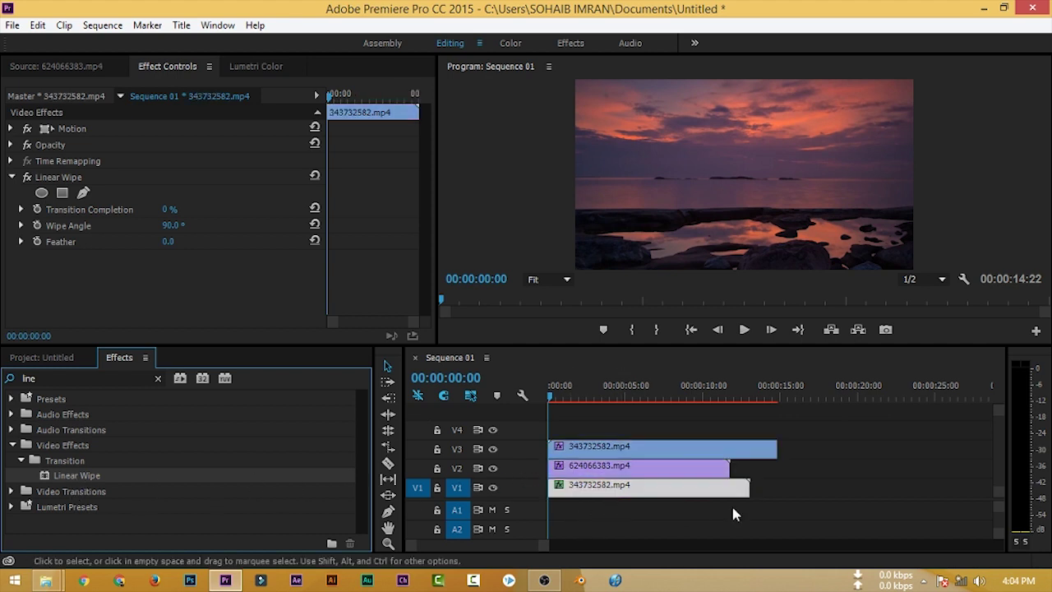
click(845, 474)
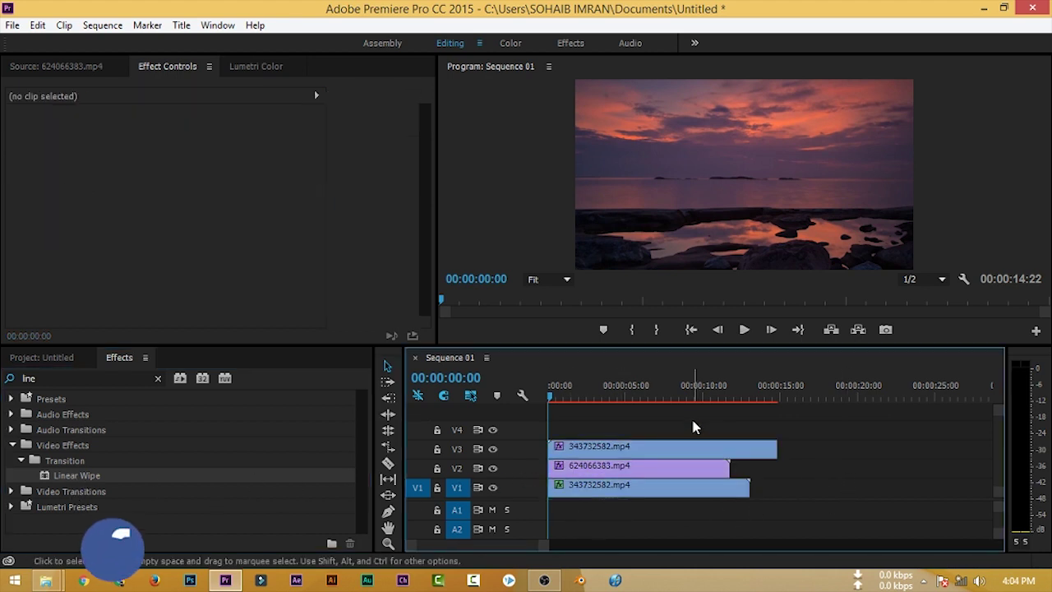
Set the top V3 clip's Linear Wipe to 60% Transition Completion and a 140° Wipe Angle.
click(615, 447)
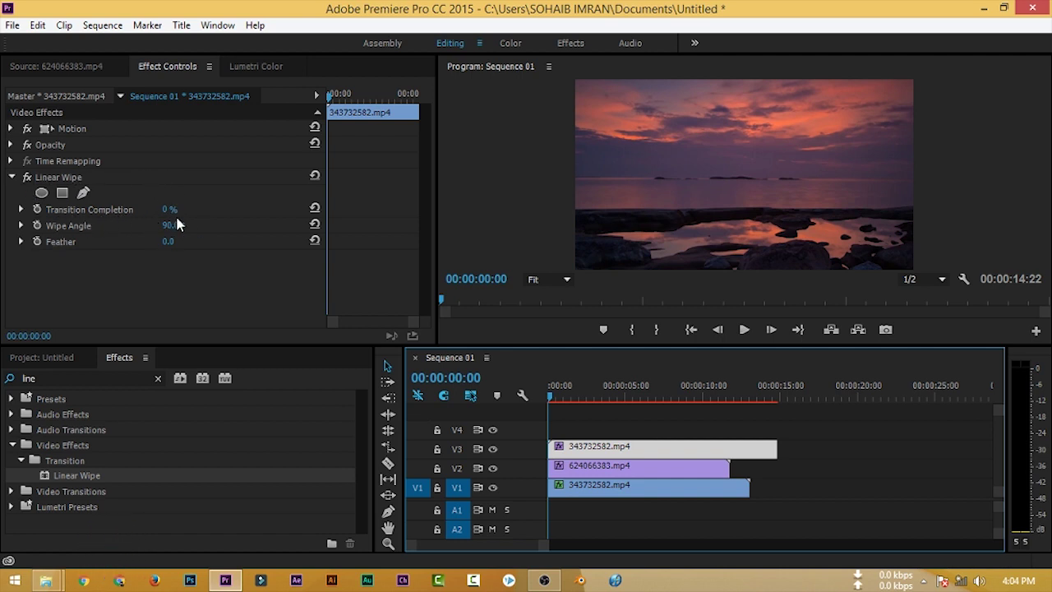
drag(168, 213, 218, 213)
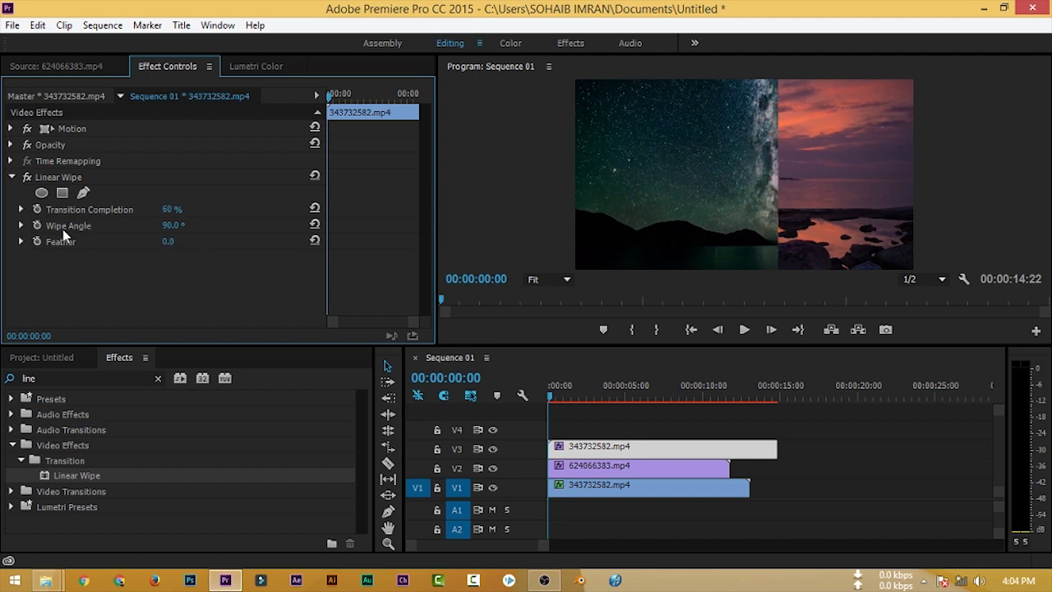
drag(172, 234, 213, 226)
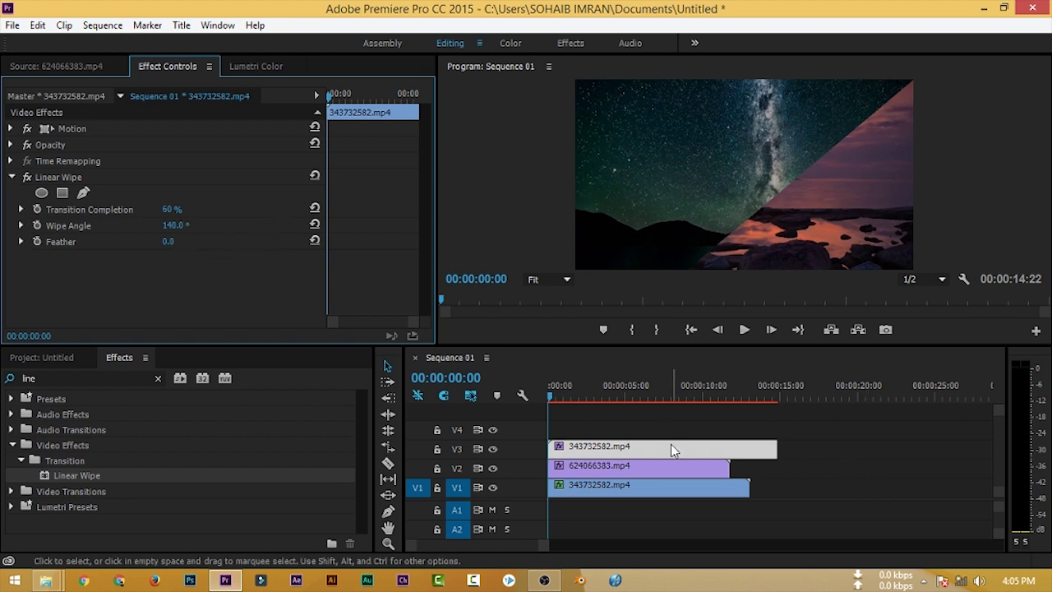
click(601, 468)
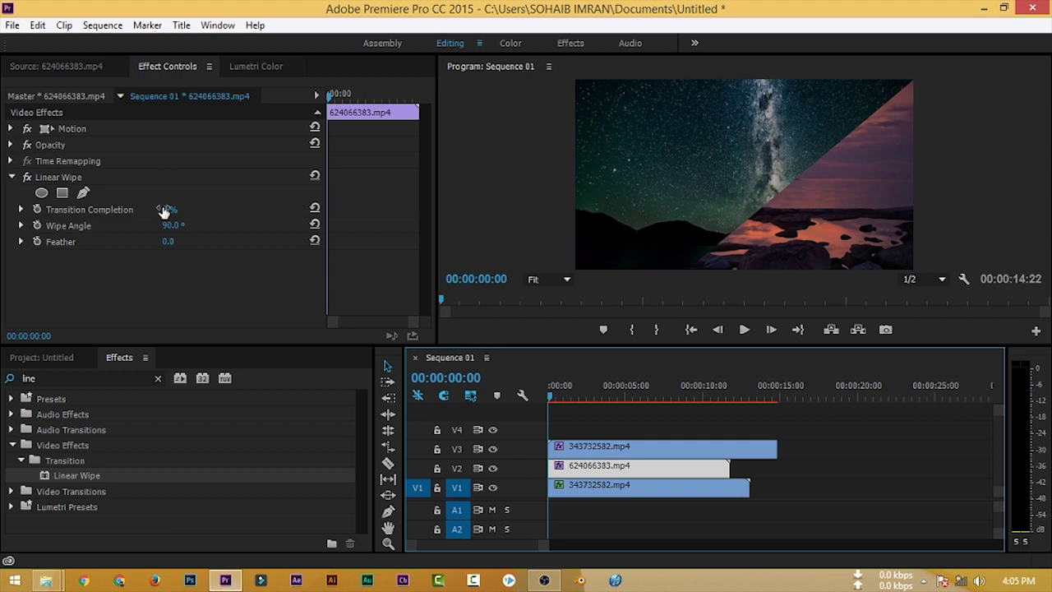
Set the middle V2 clip's Linear Wipe to 41% Transition Completion and a 34° Wipe Angle.
drag(168, 210, 201, 210)
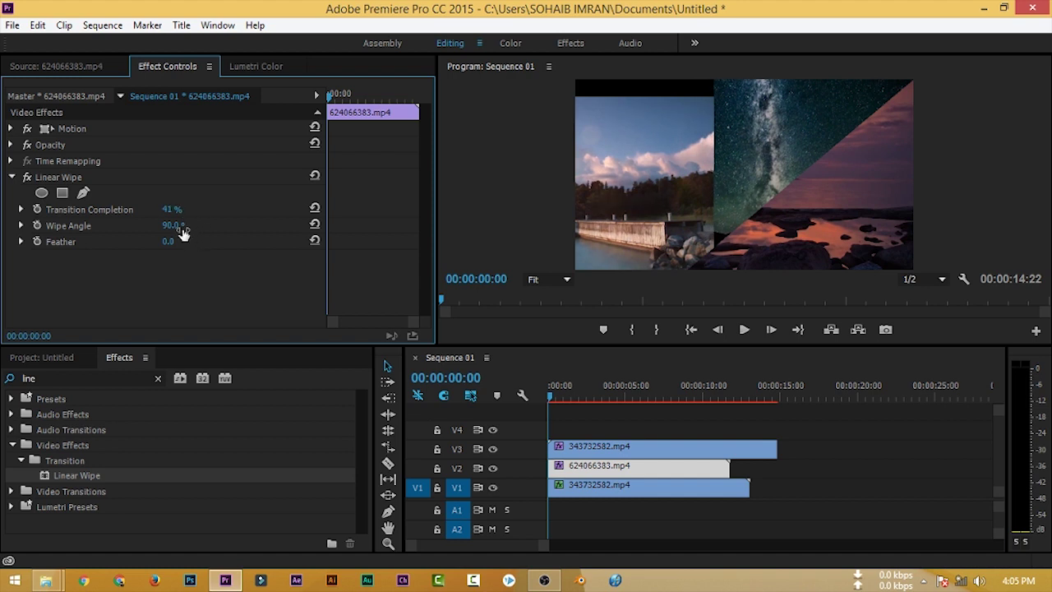
drag(171, 231, 128, 230)
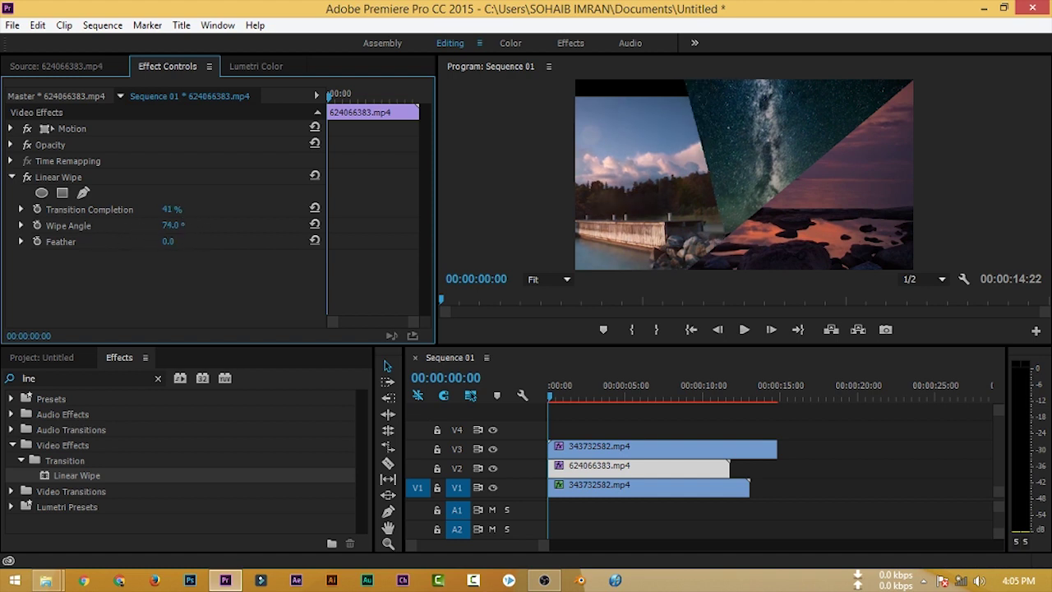
drag(173, 226, 244, 224)
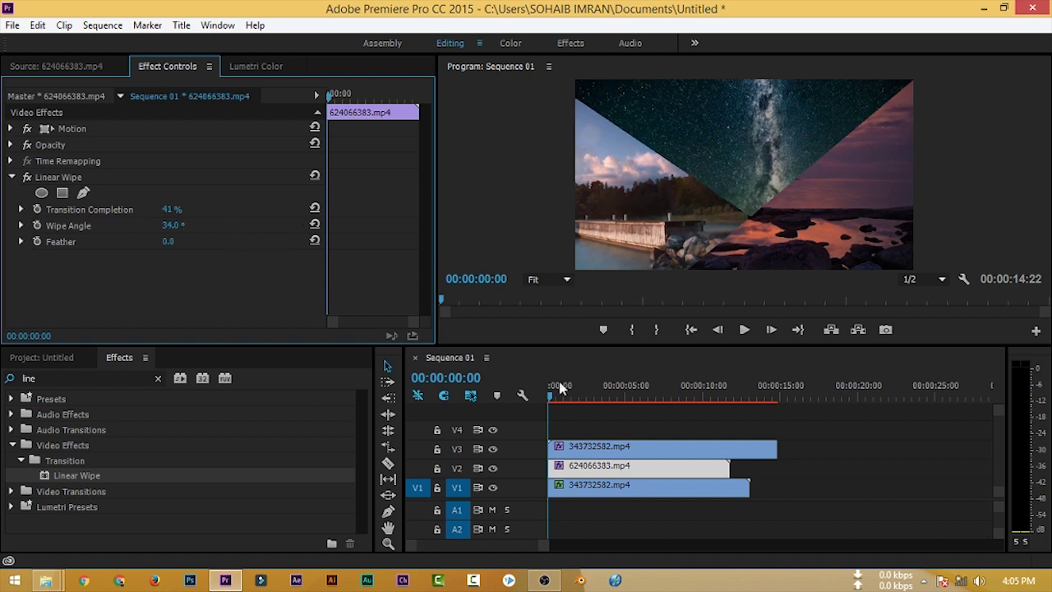
Play back the three-wedge collage and stop at 00:00:05:17.
click(639, 489)
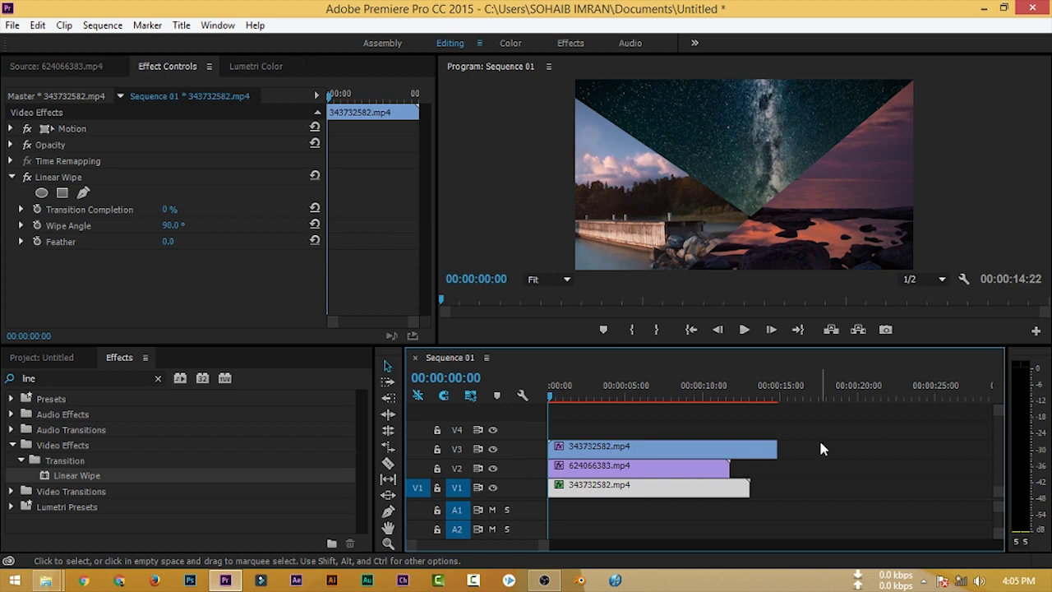
key(space)
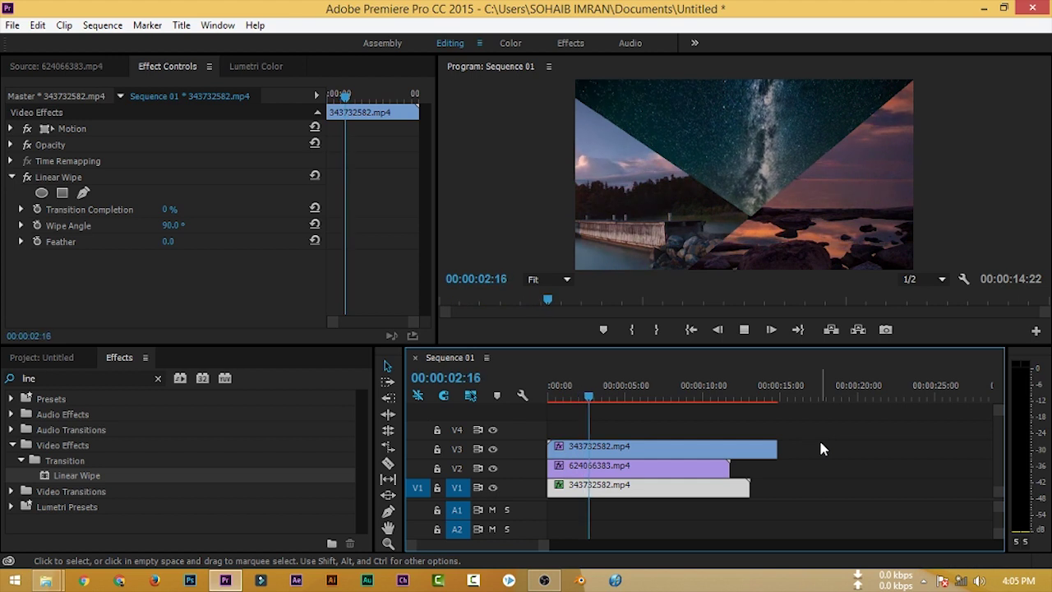
key(space)
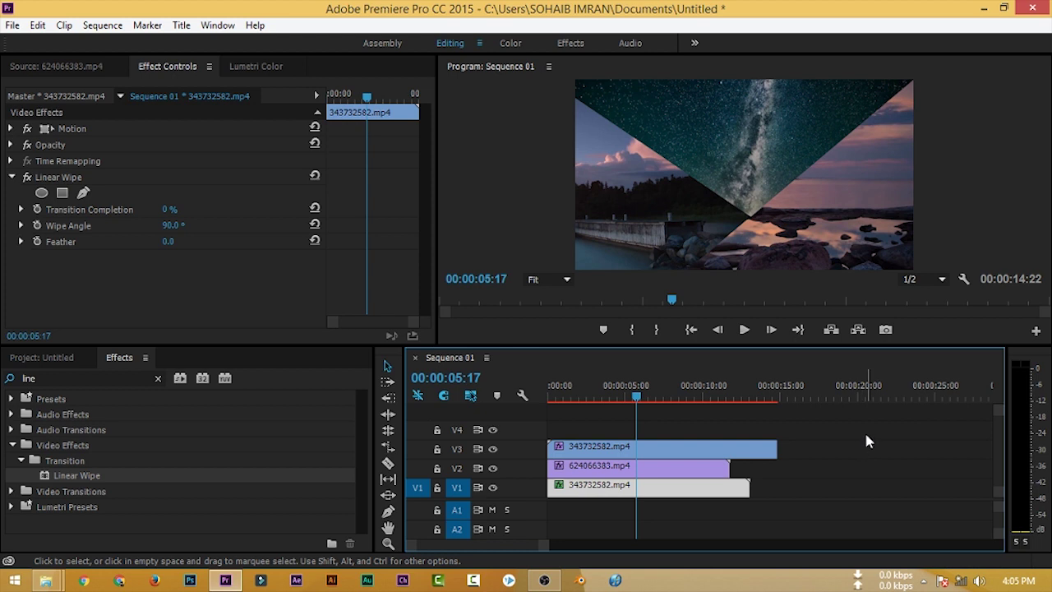
Create a new title, Title 06, from the Project panel's new item list.
click(57, 357)
click(330, 544)
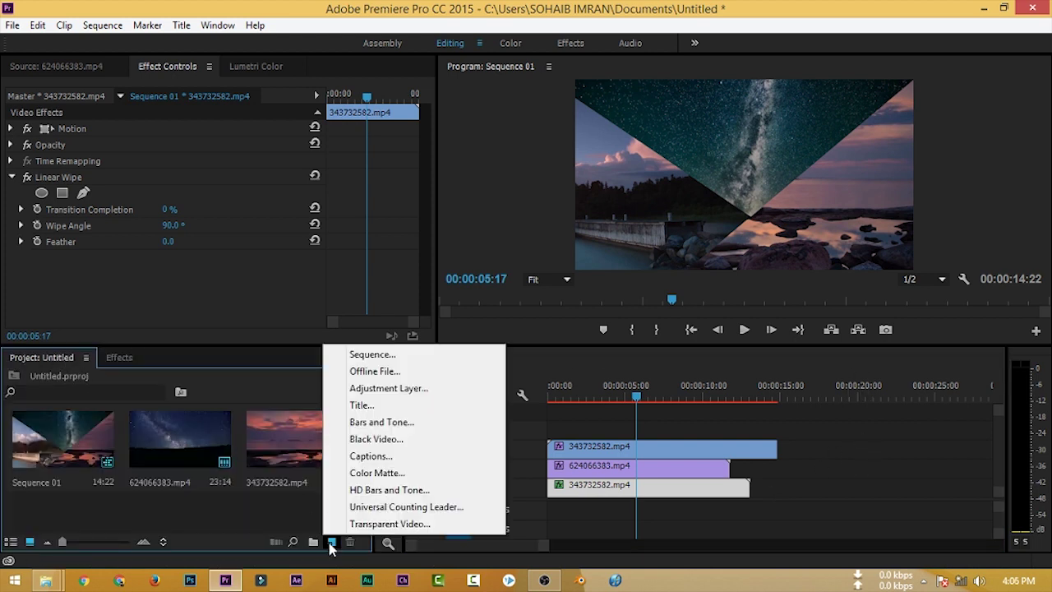
click(363, 411)
click(548, 365)
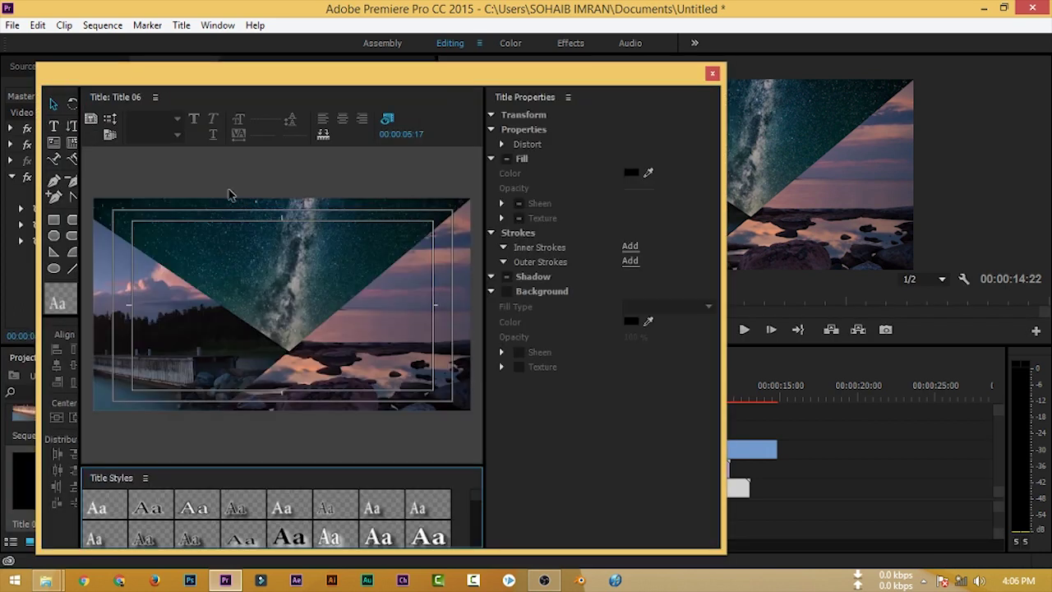
Draw a thin white bar and rotate it along the left diagonal wipe edge.
click(55, 220)
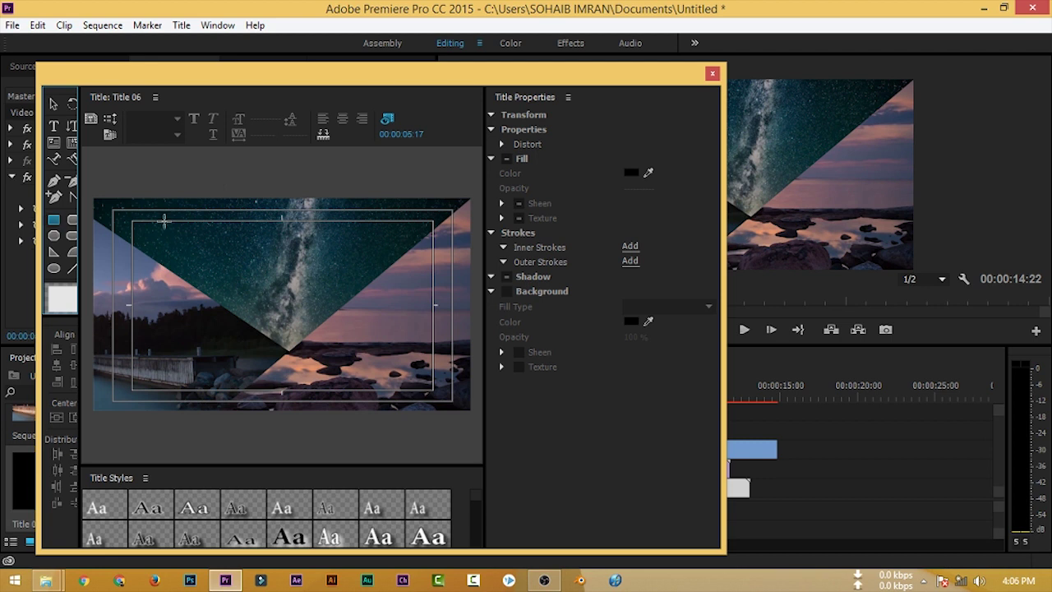
drag(174, 191, 440, 197)
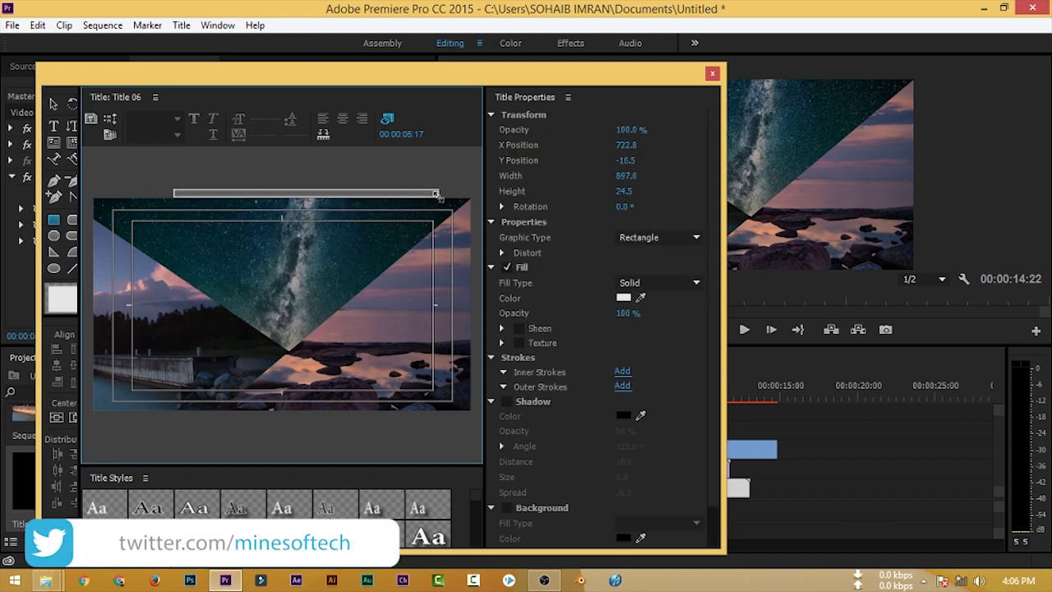
drag(349, 199, 315, 252)
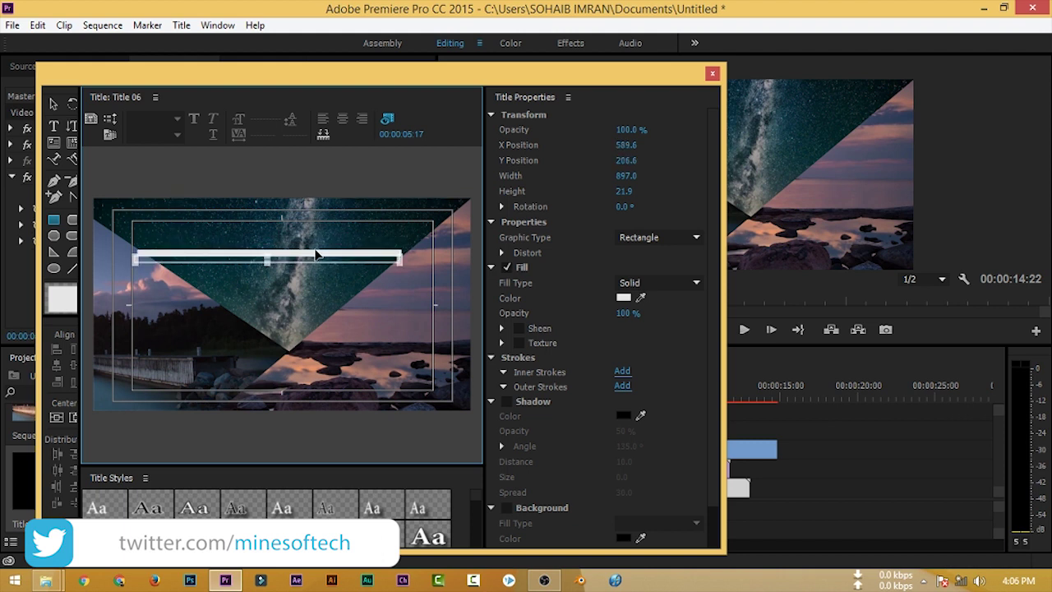
drag(314, 251, 256, 231)
mouse_move(382, 220)
mouse_down()
mouse_move(275, 292)
mouse_move(310, 329)
mouse_up()
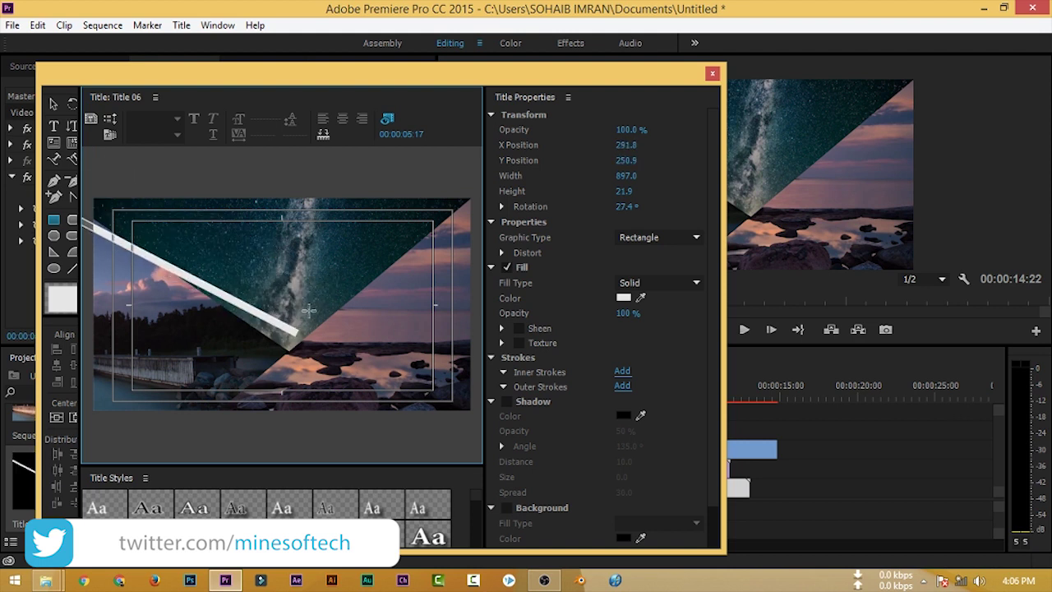
mouse_move(311, 329)
mouse_down()
mouse_move(304, 349)
mouse_move(257, 335)
mouse_up()
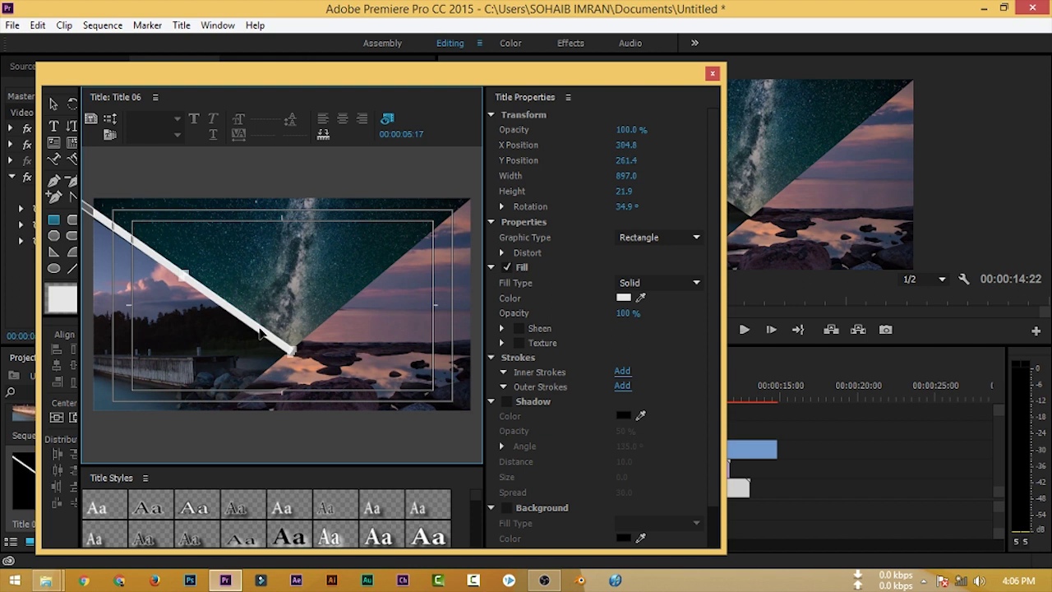
drag(287, 352, 286, 352)
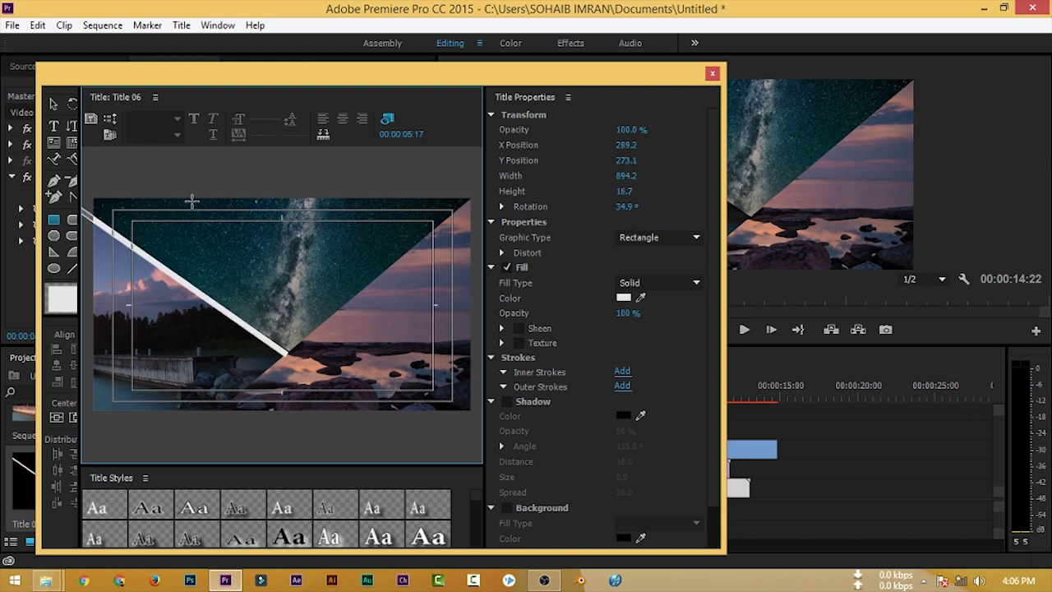
Draw a second thin white bar rotated to 320.4° along the right wipe edge.
drag(293, 168, 435, 328)
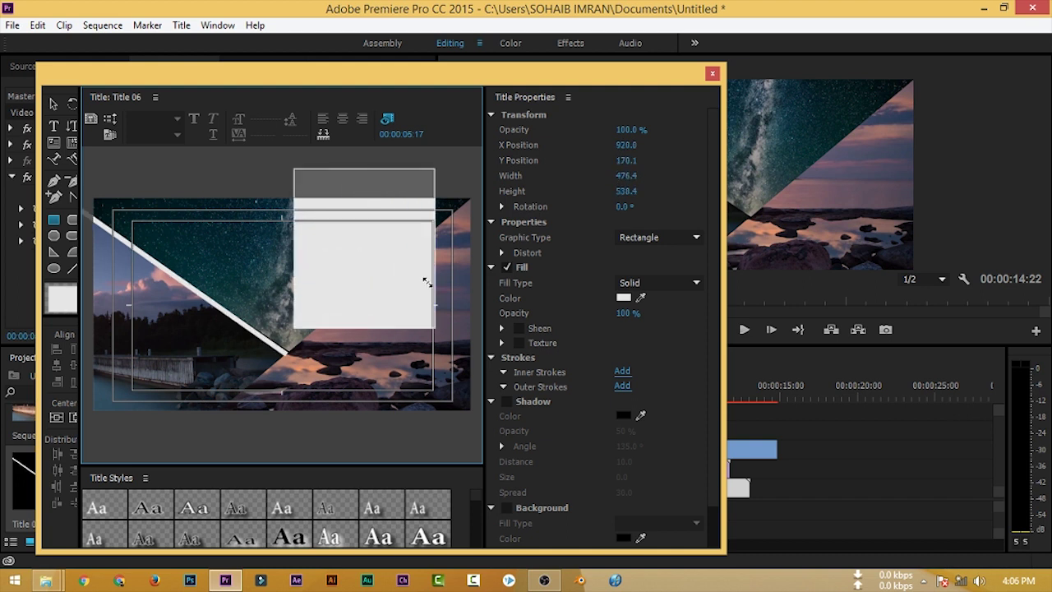
drag(498, 185, 526, 175)
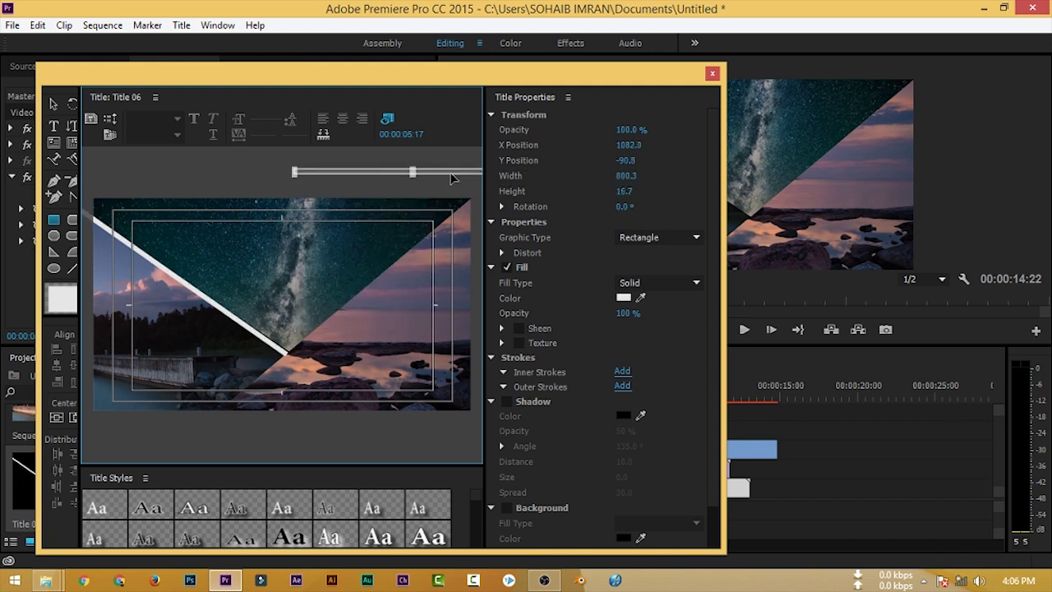
drag(337, 283, 311, 299)
drag(408, 294, 417, 293)
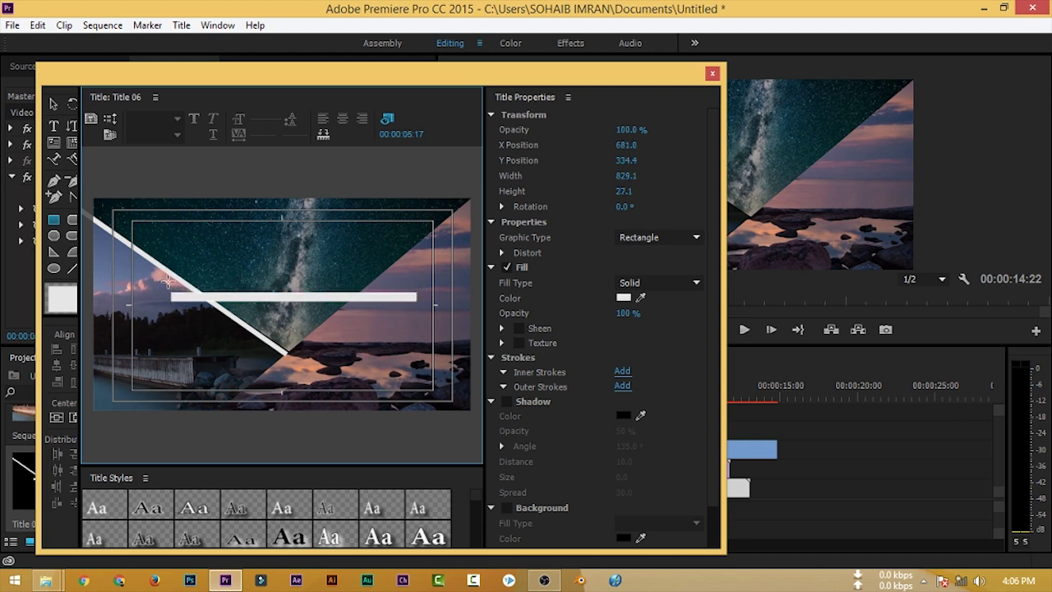
drag(170, 289, 144, 401)
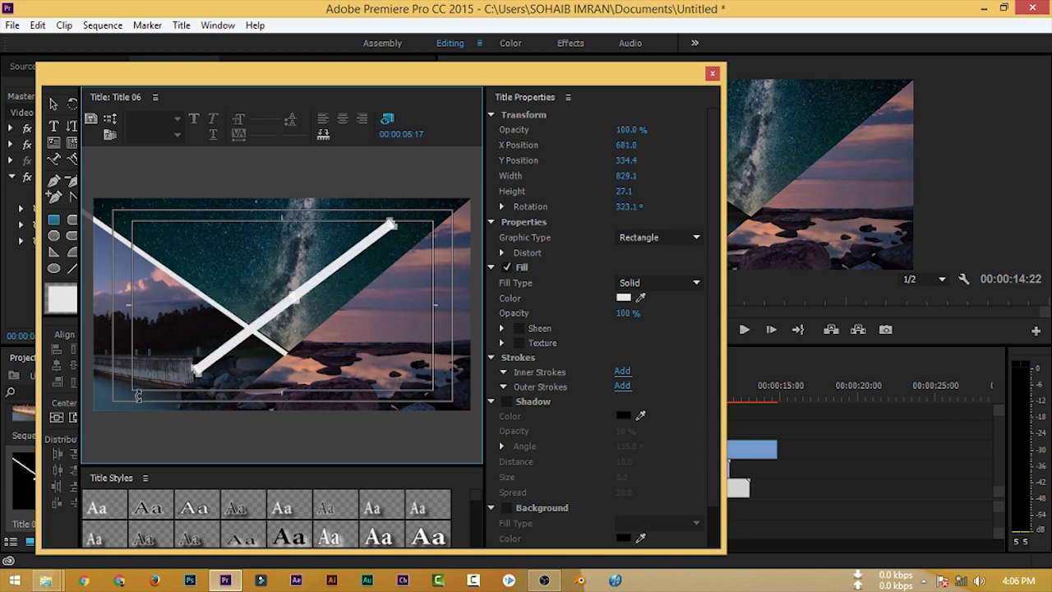
drag(327, 284, 422, 259)
drag(296, 350, 205, 418)
drag(341, 304, 355, 302)
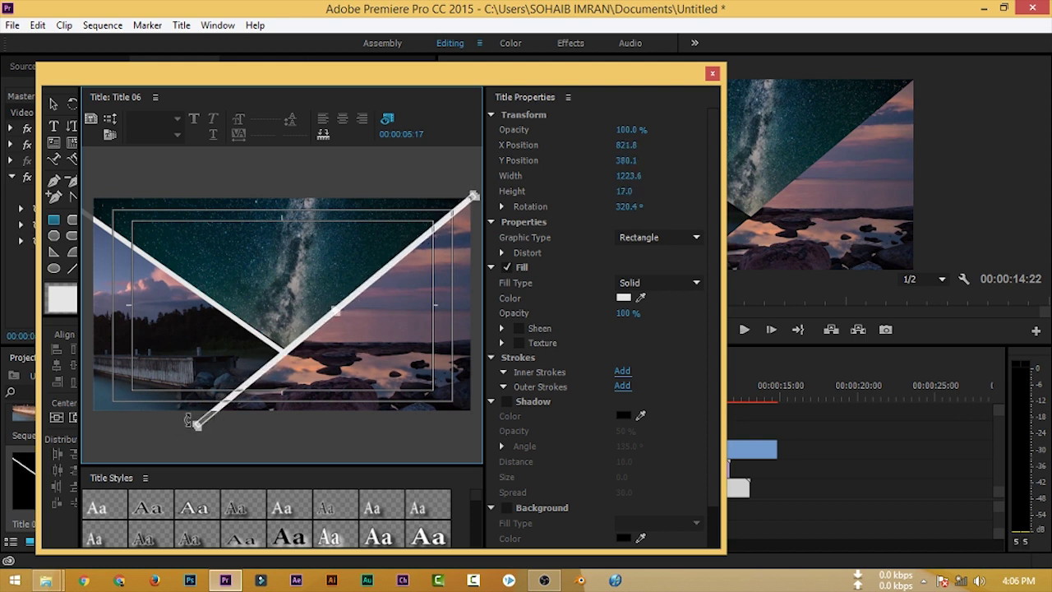
click(362, 229)
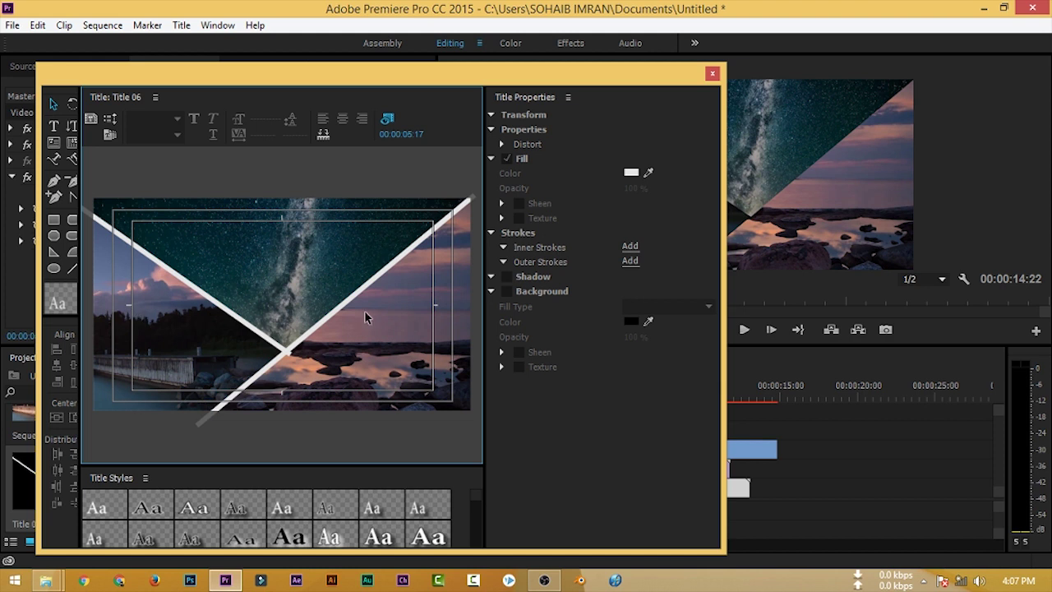
click(371, 283)
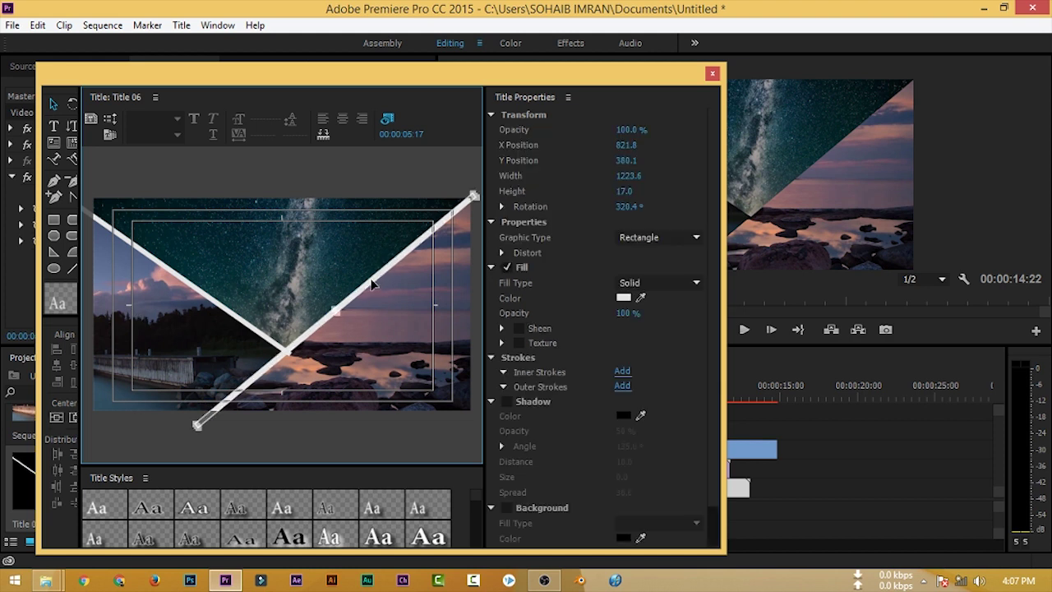
Try a black fill on the rising bar, cancel to keep it white, and close the Titler.
click(624, 298)
drag(421, 239, 288, 197)
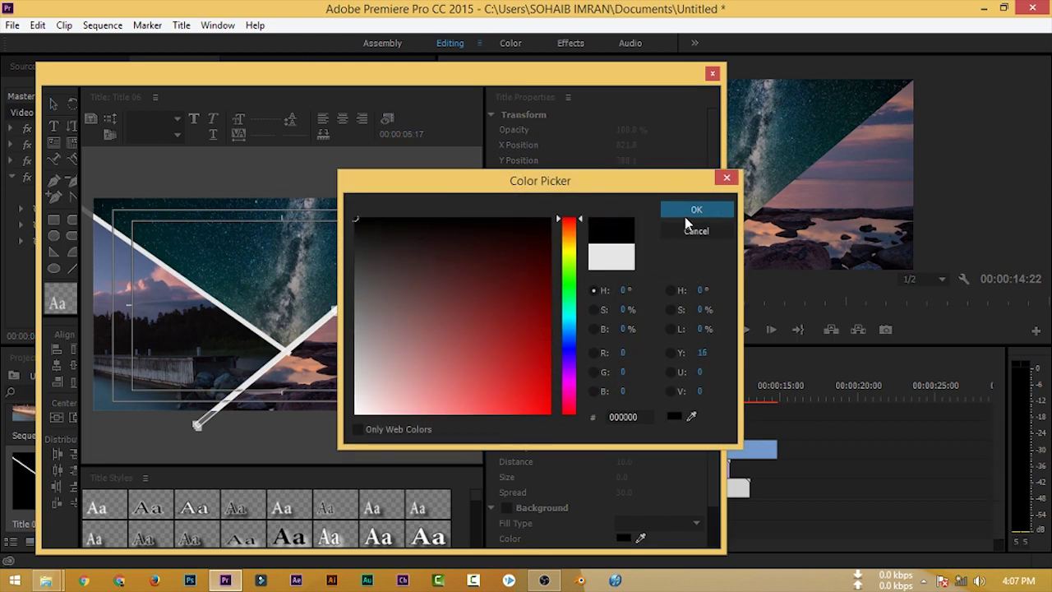
click(725, 179)
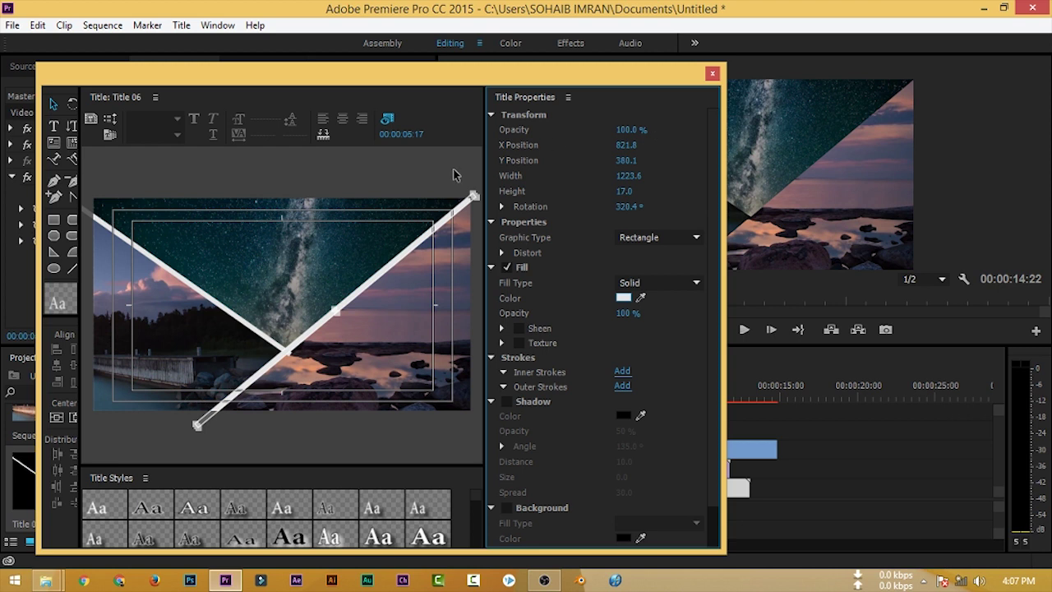
click(713, 73)
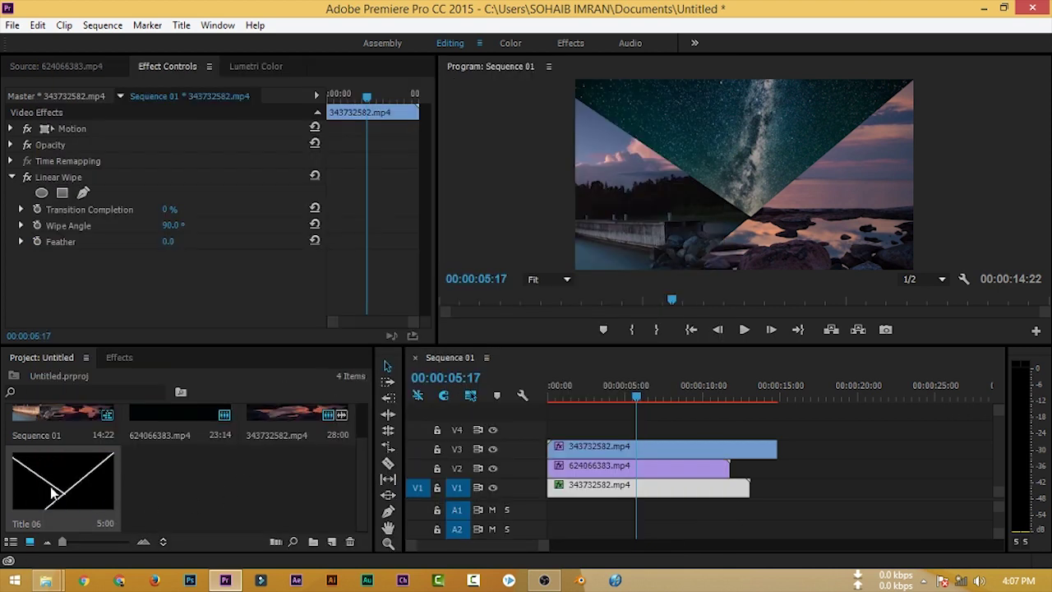
Place Title 06 on V4, extend it to 00:00:14:22, and preview the collage from the start.
drag(53, 492, 534, 439)
drag(636, 429, 785, 429)
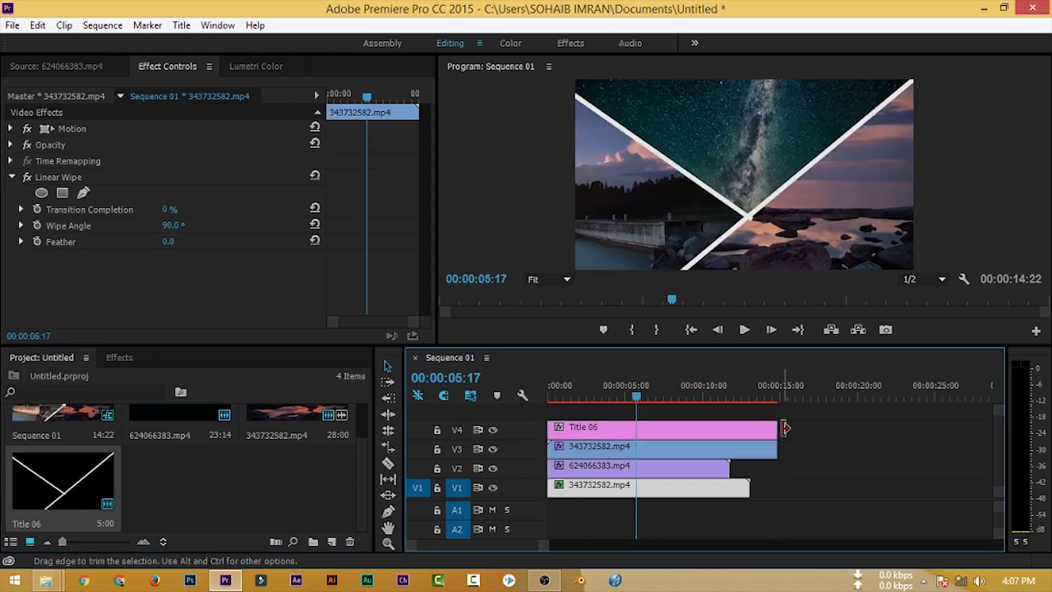
key(Home)
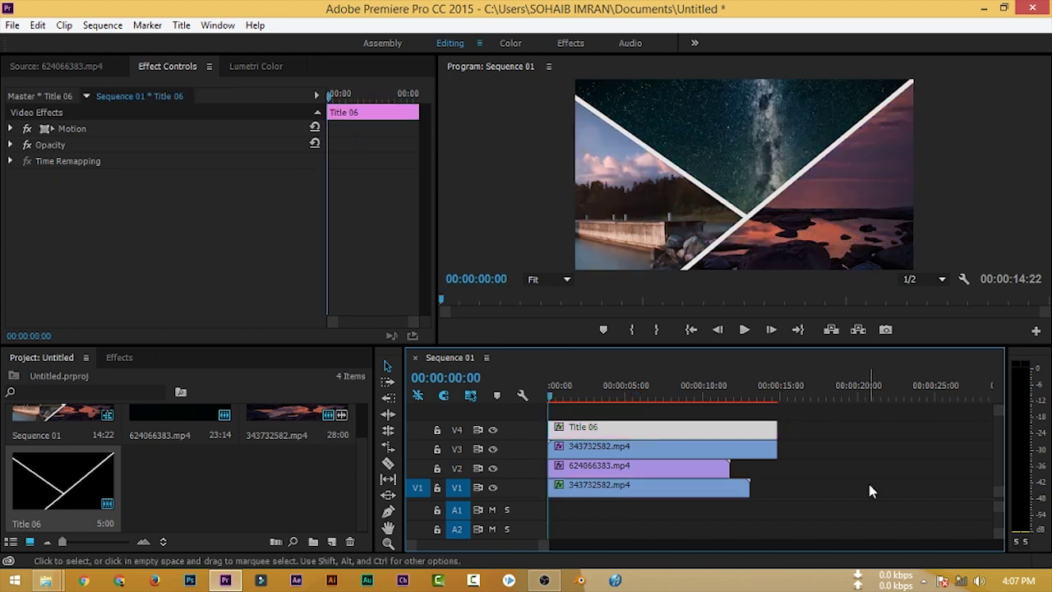
key(space)
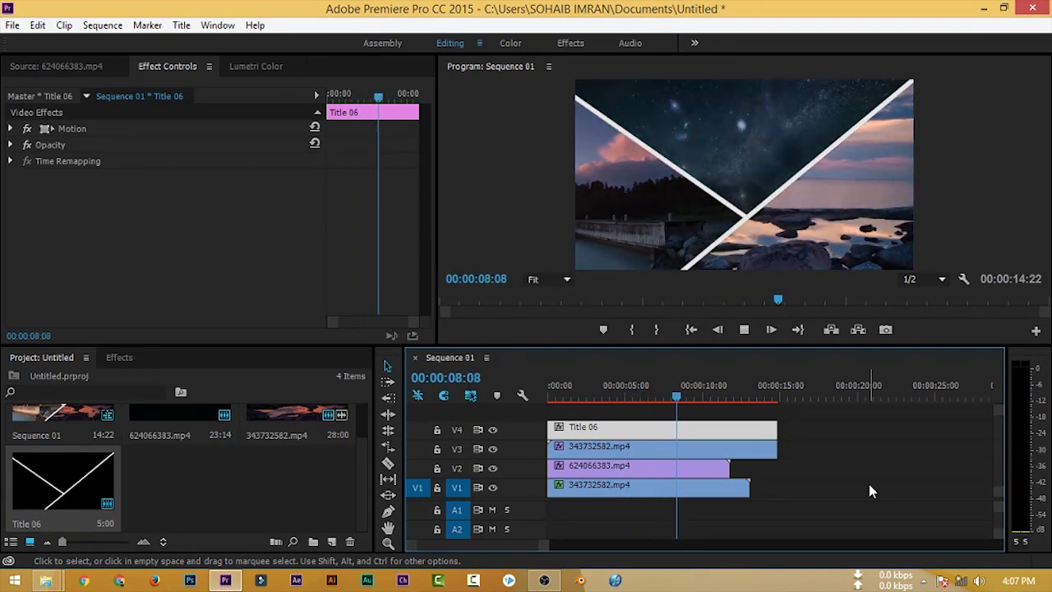
key(space)
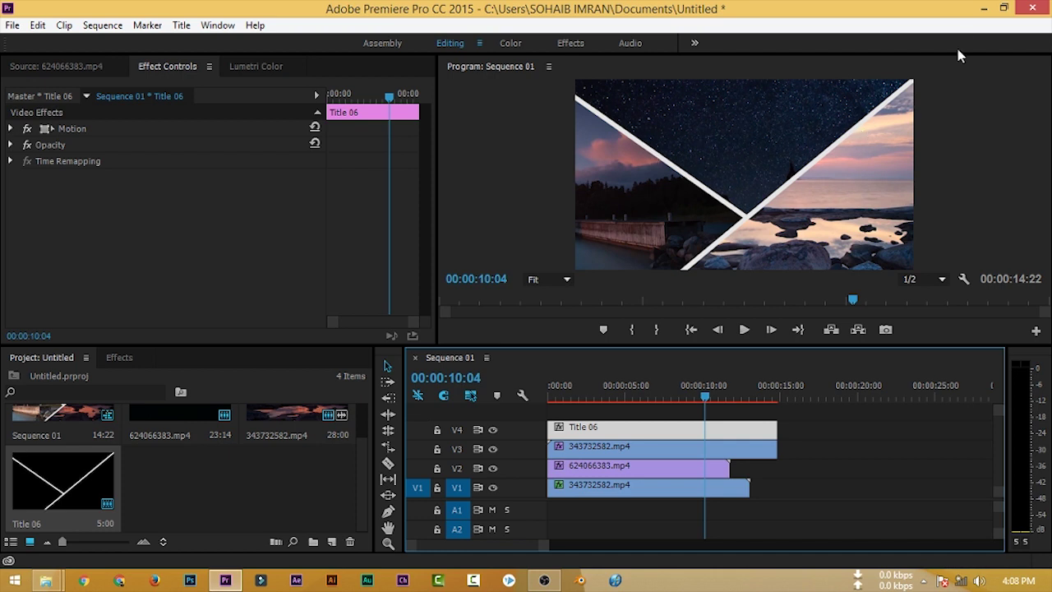
click(984, 8)
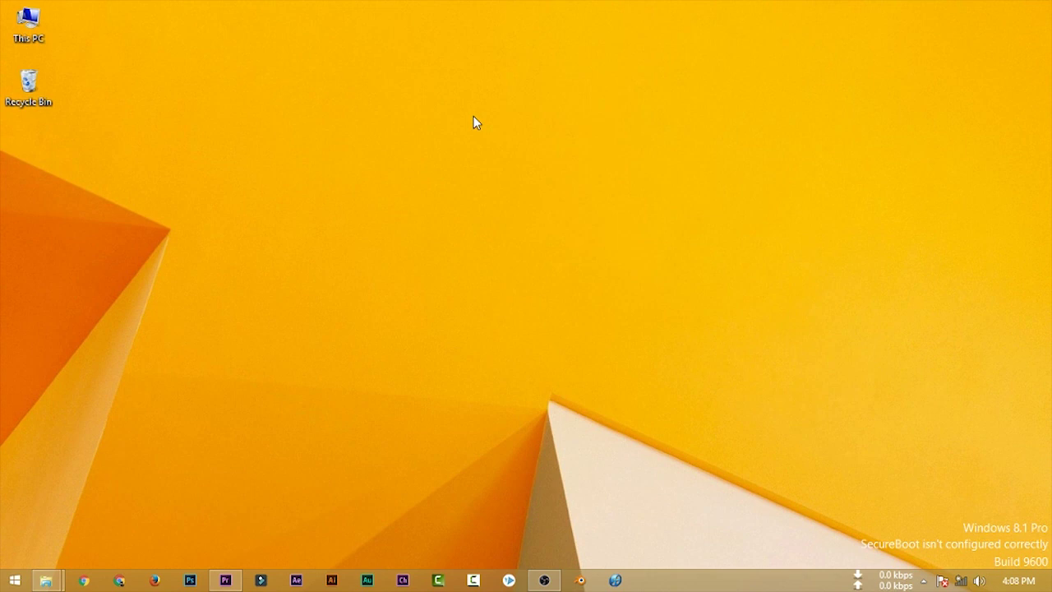